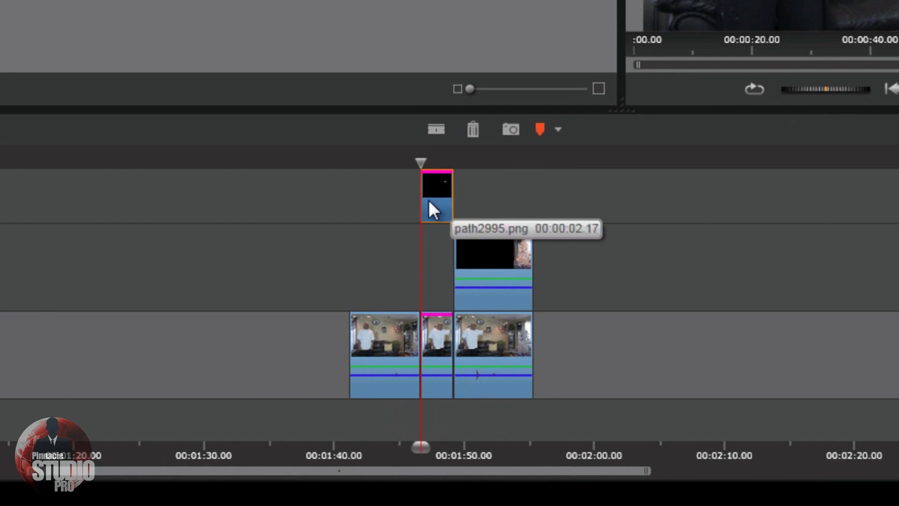
- Bring up the context menu for the path2995.png clip on the top track
right_click(429, 199)
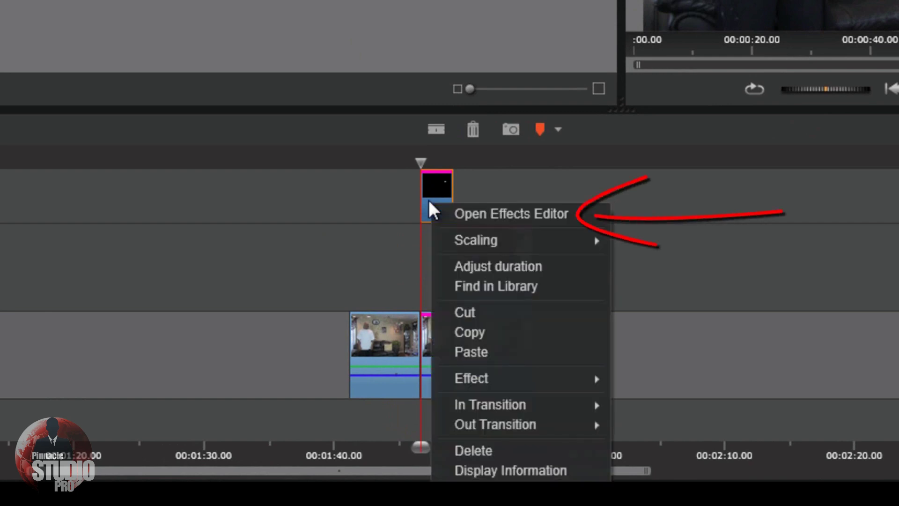
- Open the Effects Editor for path2995.png and preview the beam at 00:01:47.27
click(507, 218)
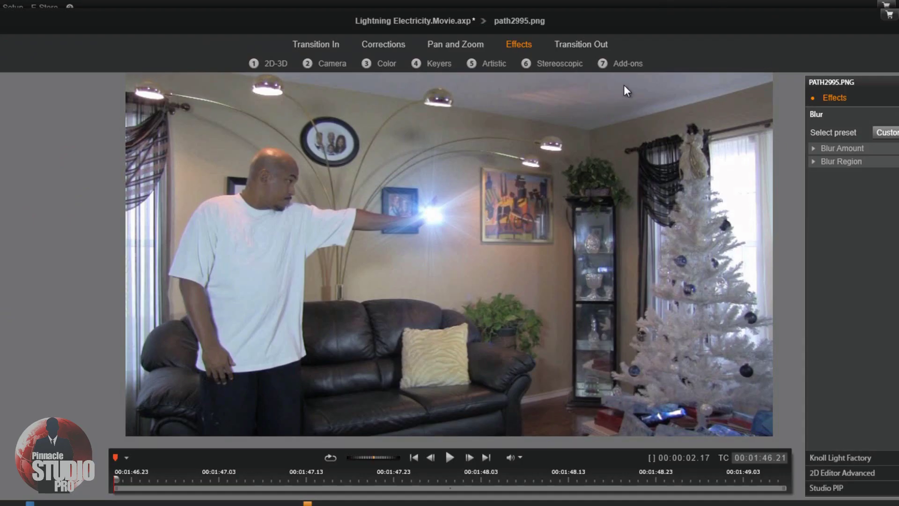
click(616, 61)
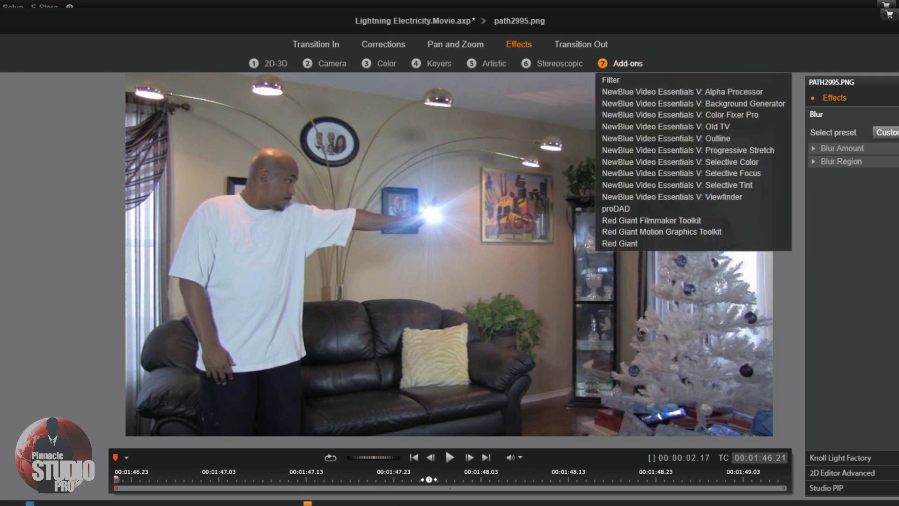
click(429, 478)
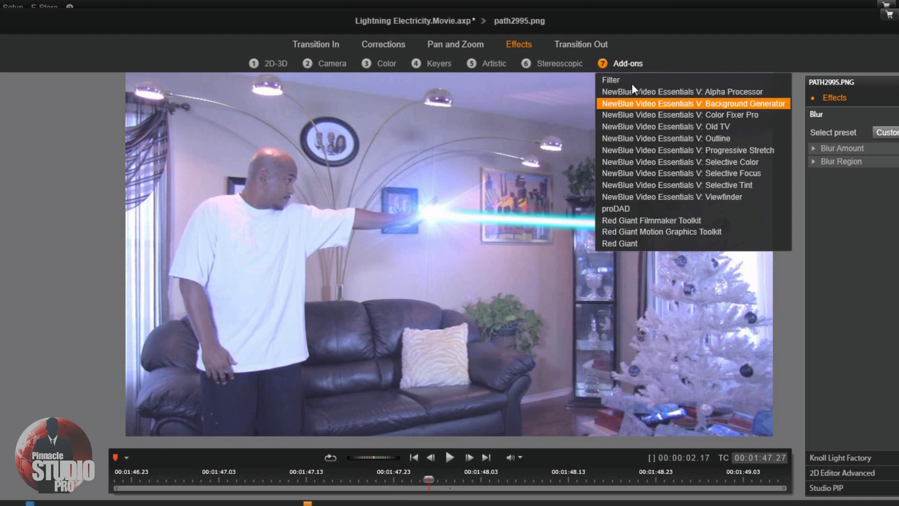
click(626, 62)
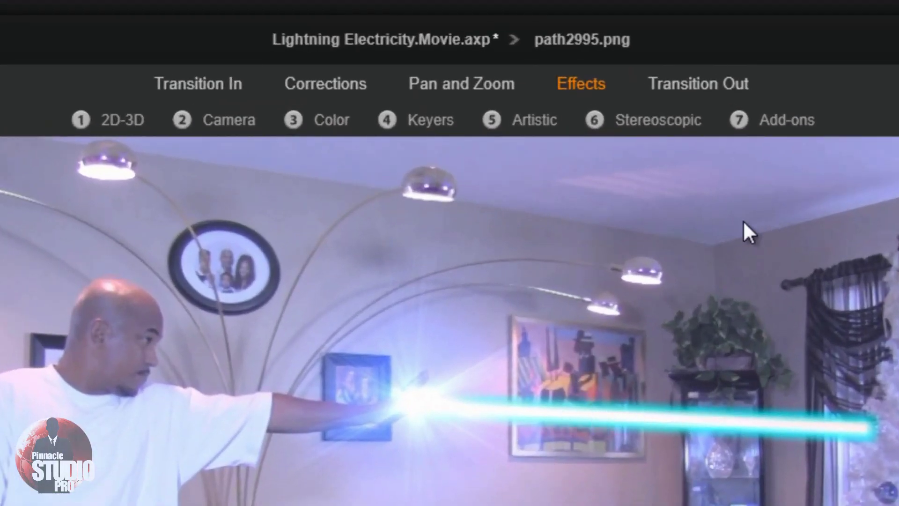
- Apply Red Giant Filmmaker Toolkit's Magic Bullet Looks to path2995.png and launch LooksBuilder SE
click(765, 119)
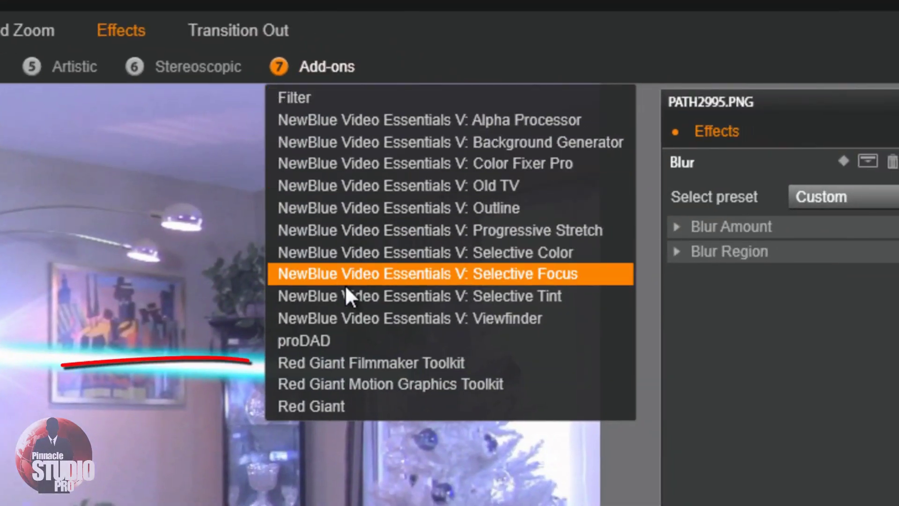
click(350, 361)
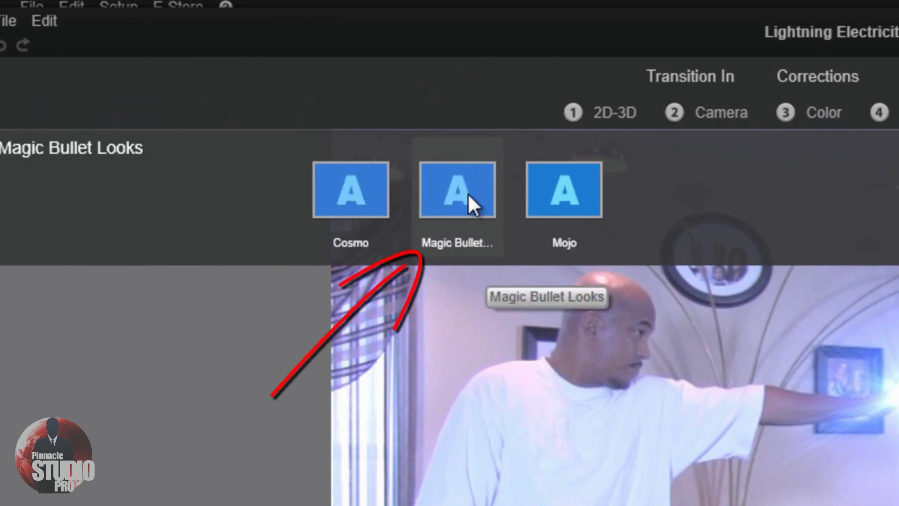
click(468, 193)
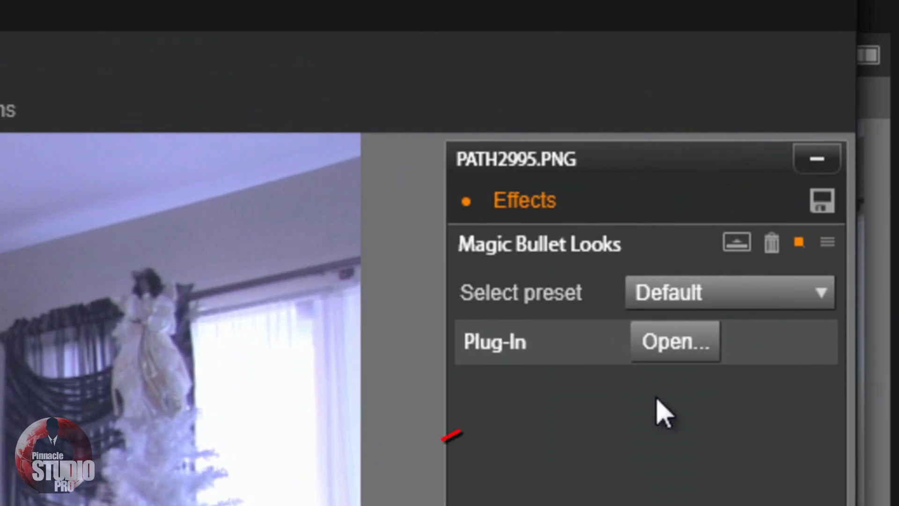
click(661, 345)
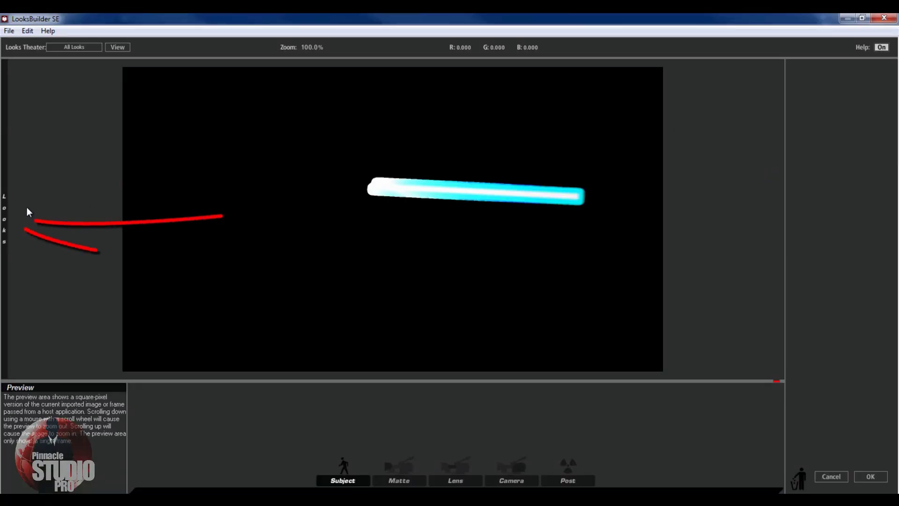
- Browse the Master Artists Pack and Diffusion look categories in LooksBuilder SE
mouse_move(9, 222)
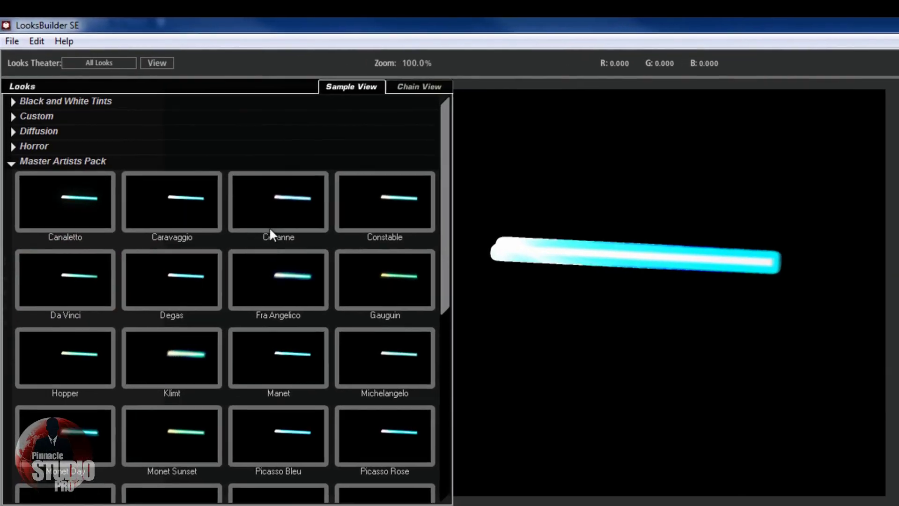
click(12, 164)
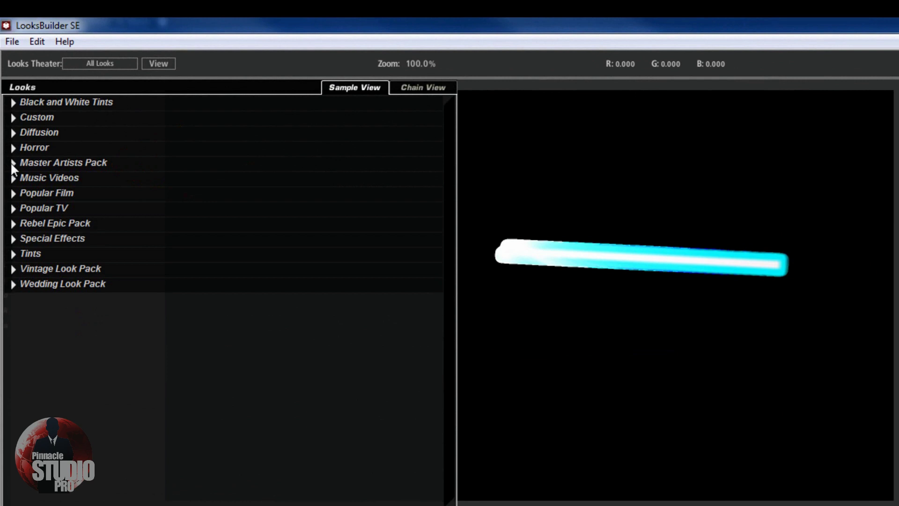
click(12, 163)
drag(449, 211, 448, 332)
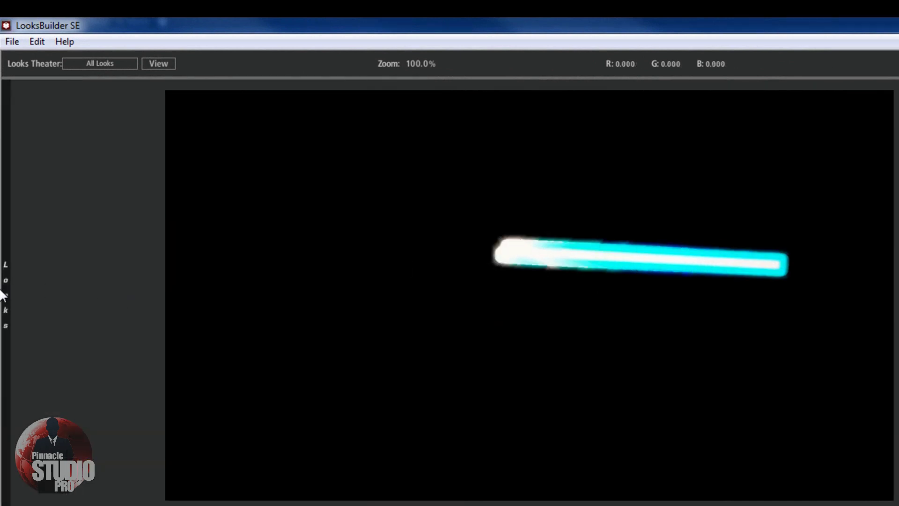
mouse_move(2, 295)
drag(449, 265, 447, 144)
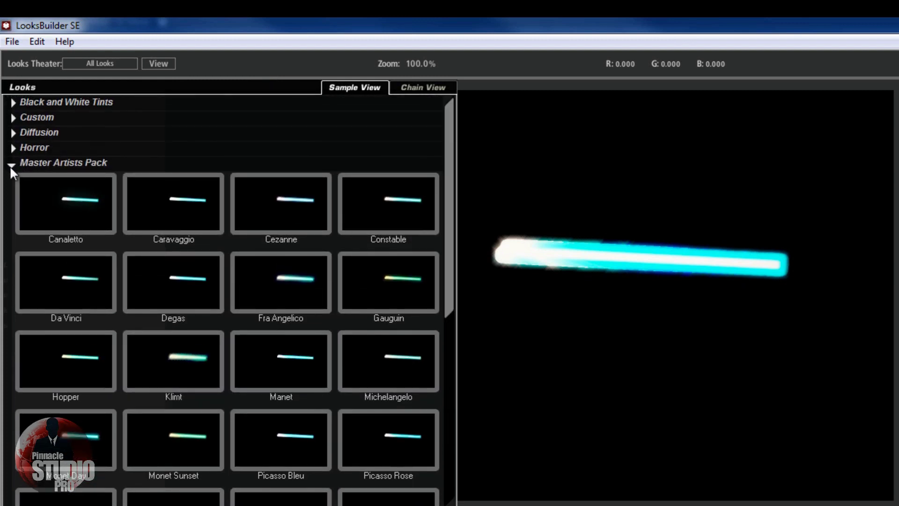
click(11, 165)
click(13, 133)
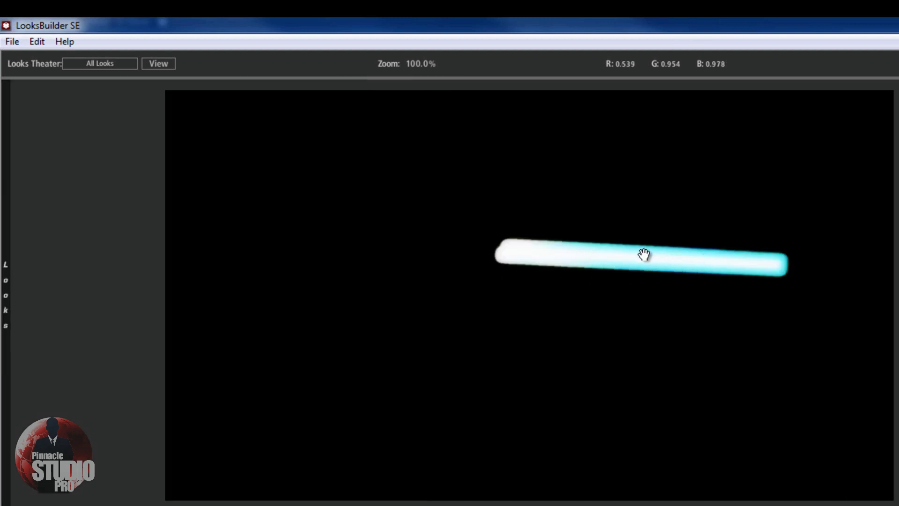
- Try the Turner look, then apply the Master Artists Pack Renoir look to the beam
mouse_move(10, 278)
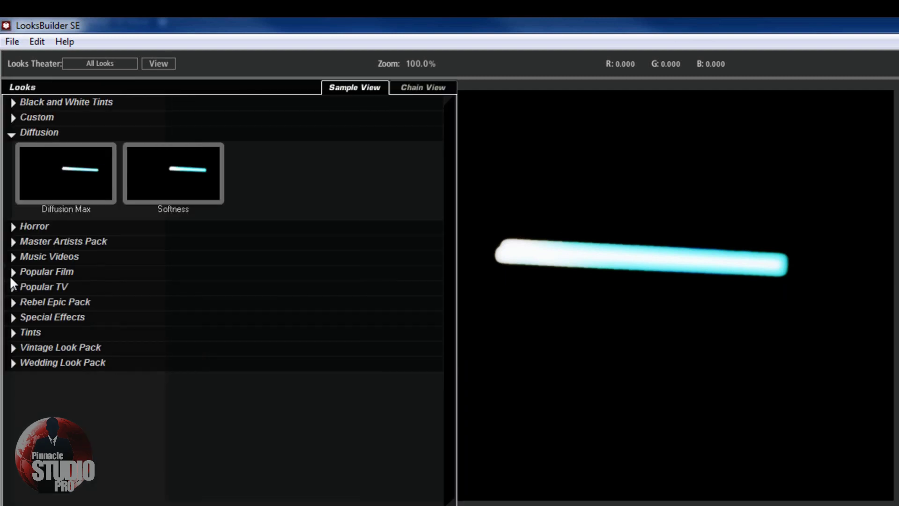
click(12, 135)
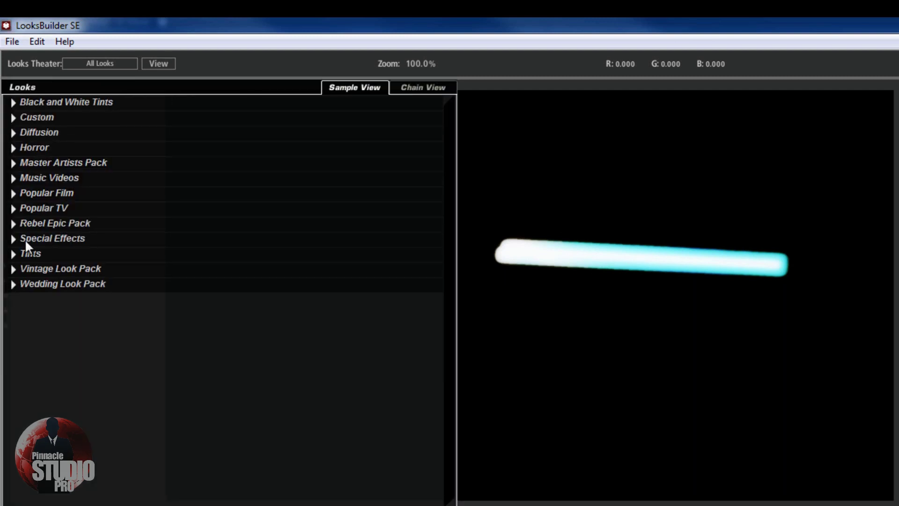
click(12, 164)
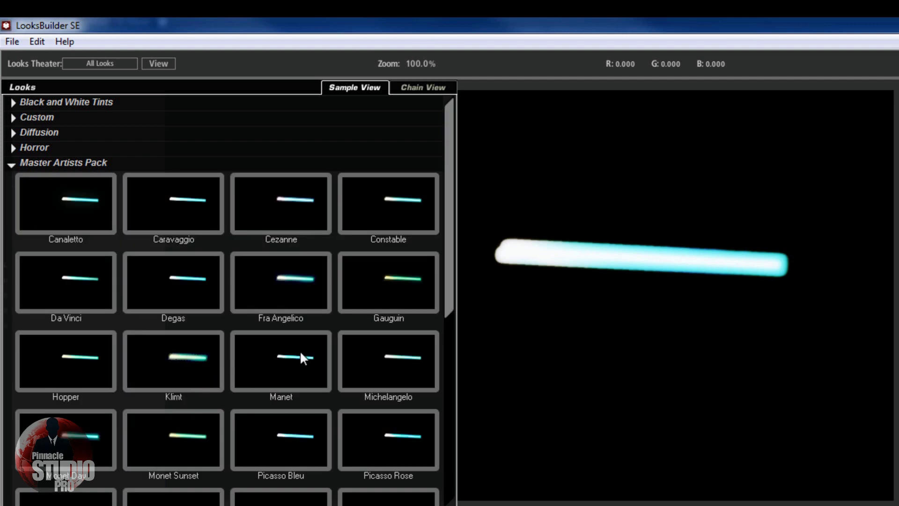
scroll(299, 350, down, 5)
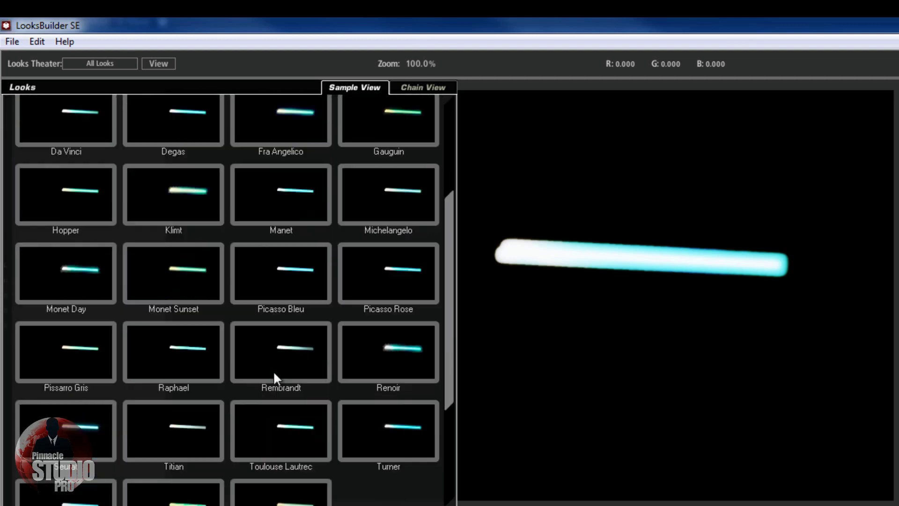
scroll(276, 379, down, 1)
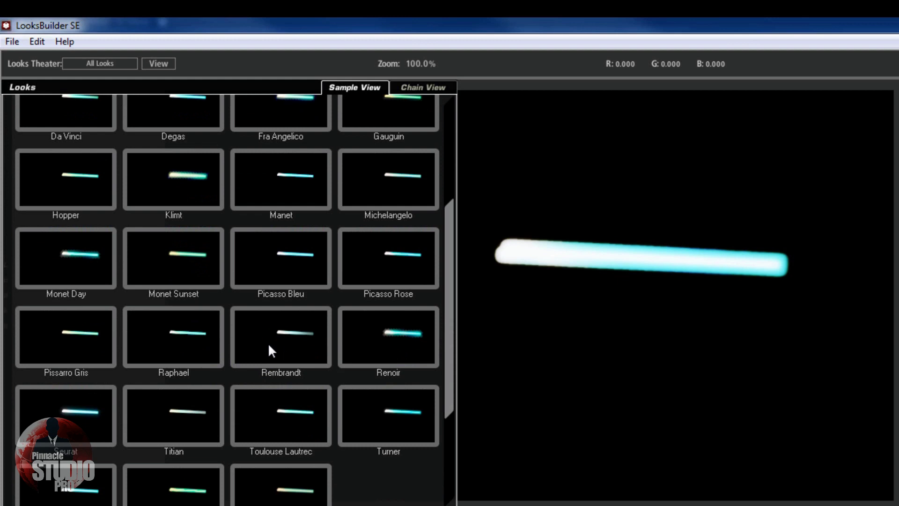
scroll(227, 376, down, 1)
click(381, 395)
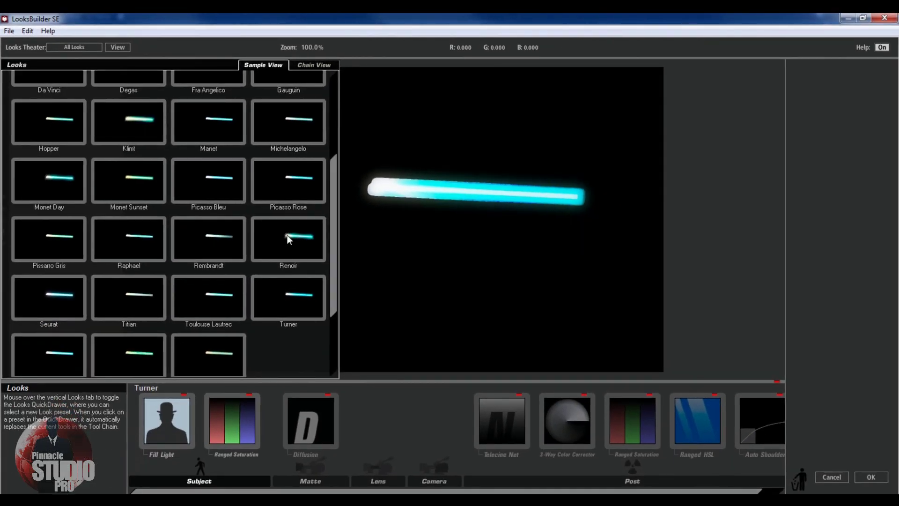
click(288, 235)
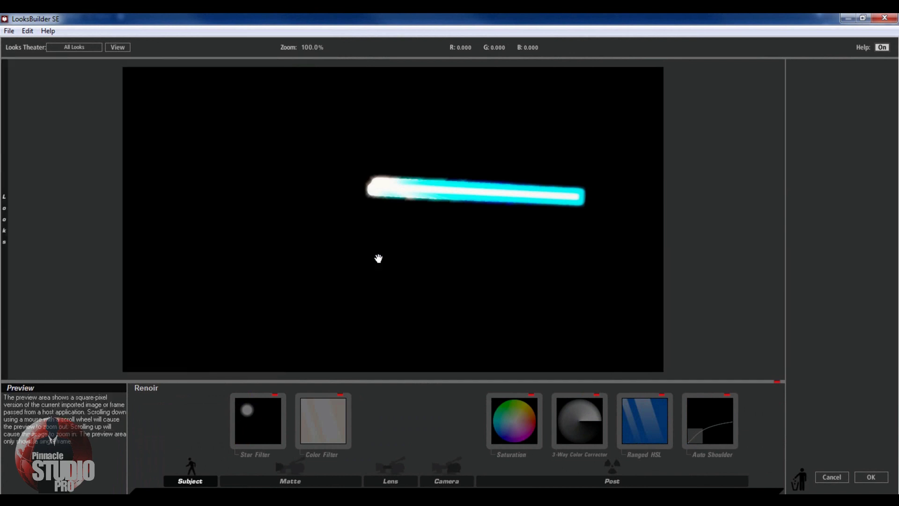
- Accept the Renoir look and scrub back to the clip start to preview the cyan glow
click(871, 476)
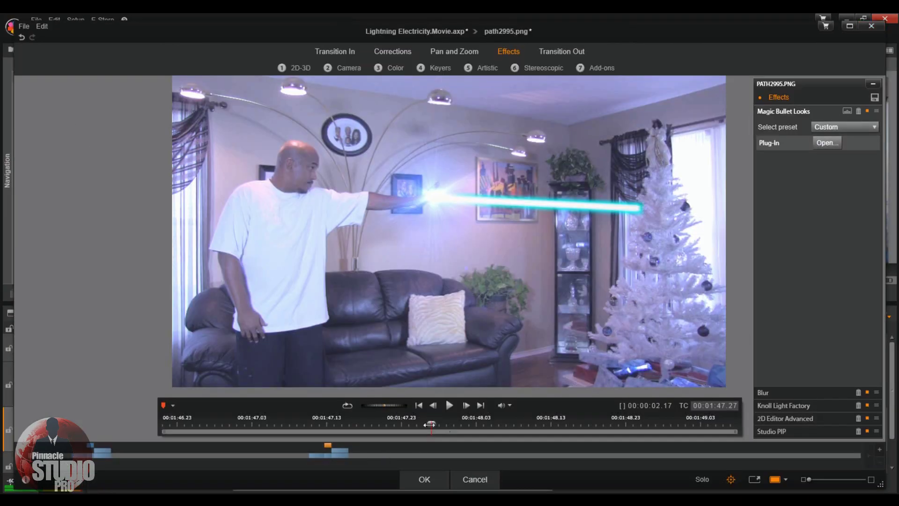
drag(430, 424, 715, 423)
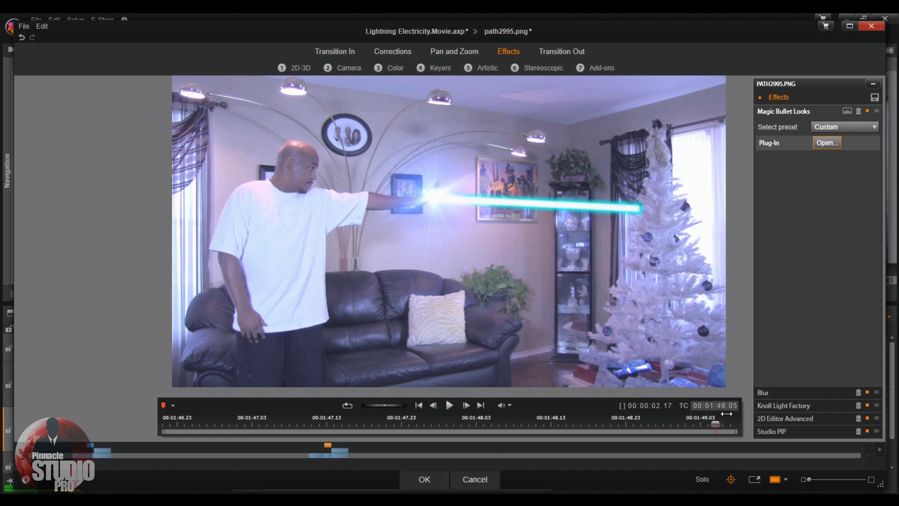
drag(647, 421, 483, 423)
drag(421, 429, 165, 423)
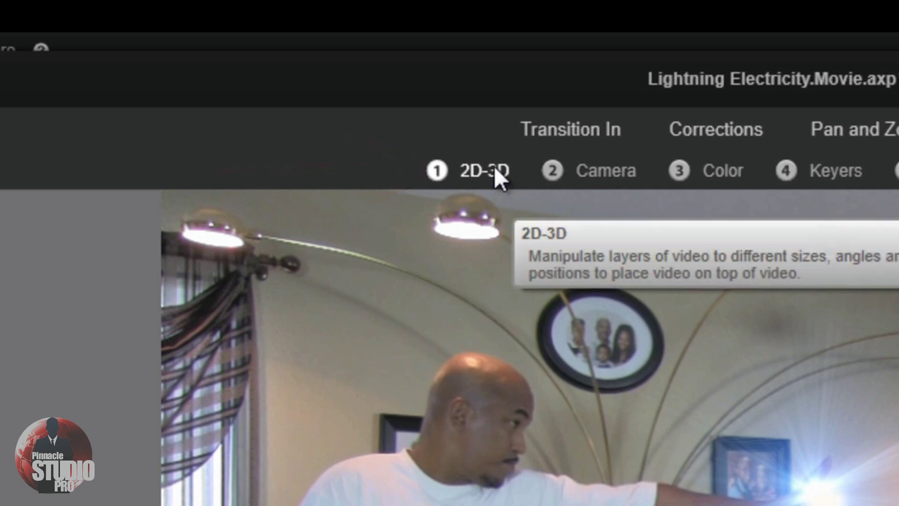
- Add Turbulent Edges from the 2D-3D effects to the beam, keeping the Default preset
click(494, 169)
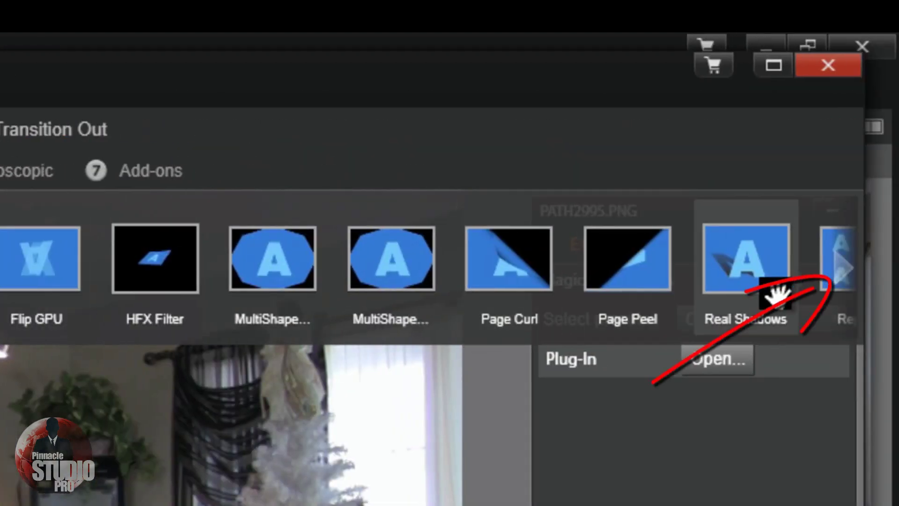
click(841, 266)
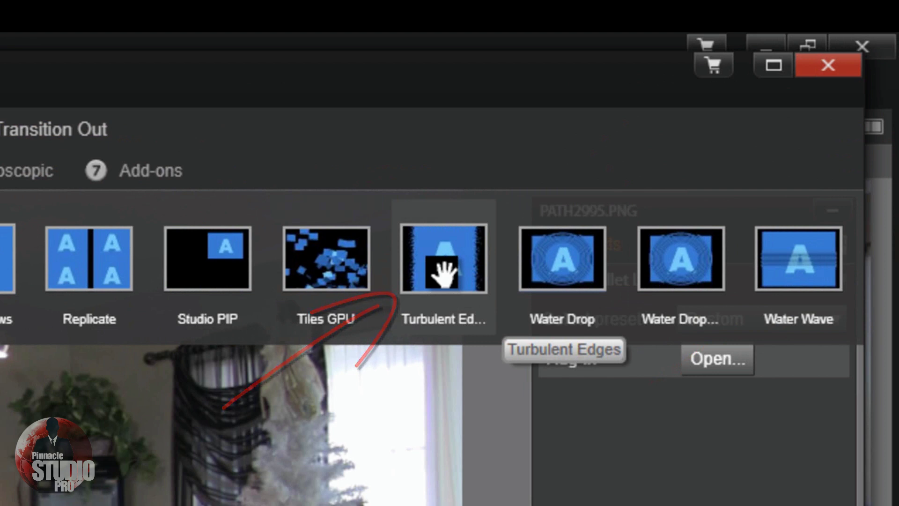
click(443, 274)
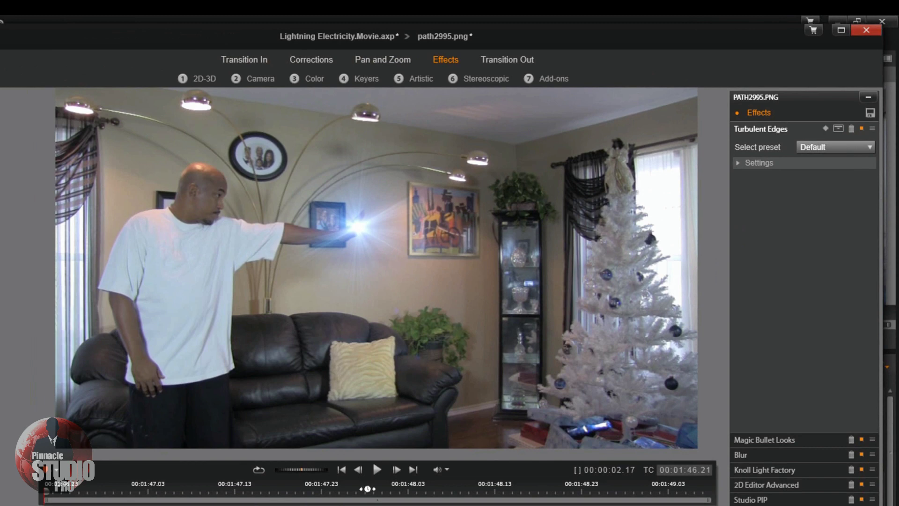
click(365, 490)
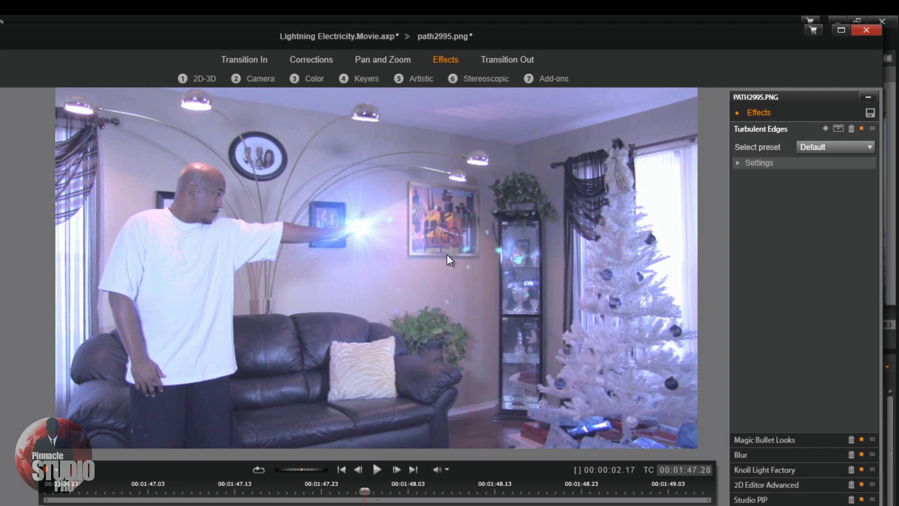
click(870, 147)
click(864, 158)
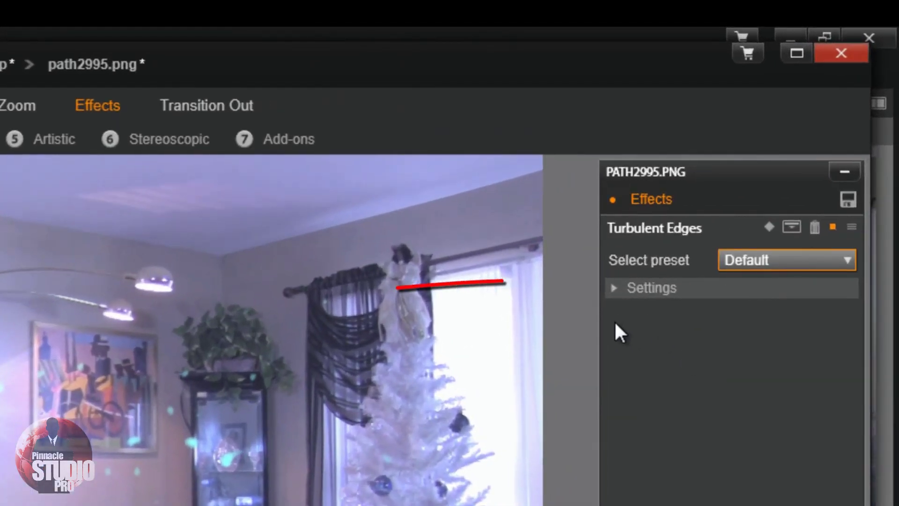
- Set Turbulent Edges Mutation to 85 and Scale to 42
click(613, 286)
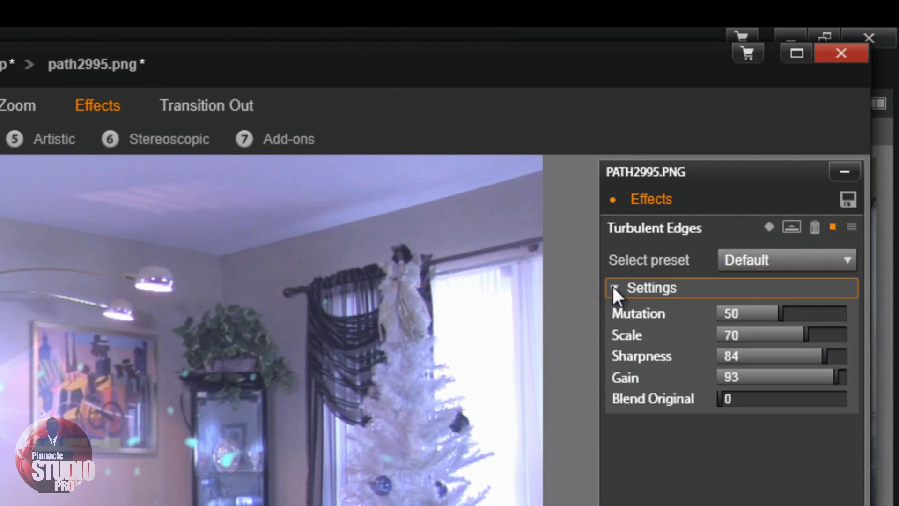
double_click(731, 309)
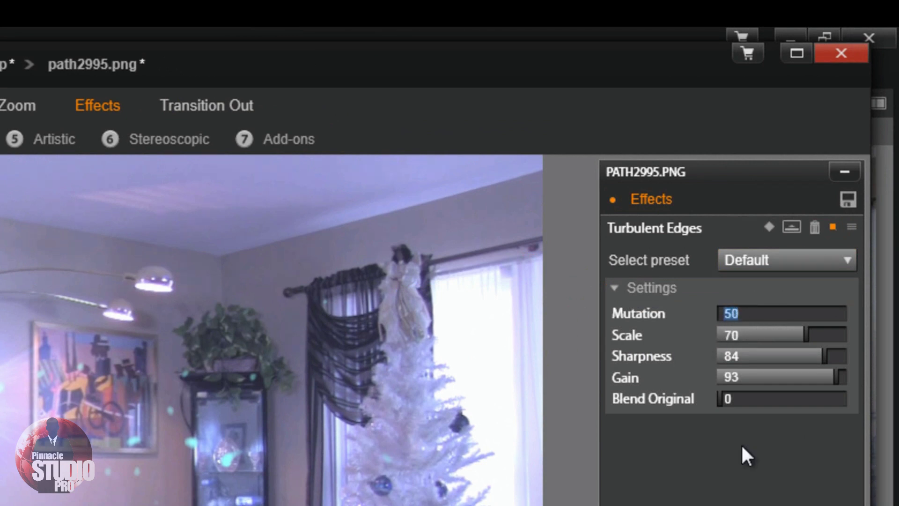
text(85)
key(Return)
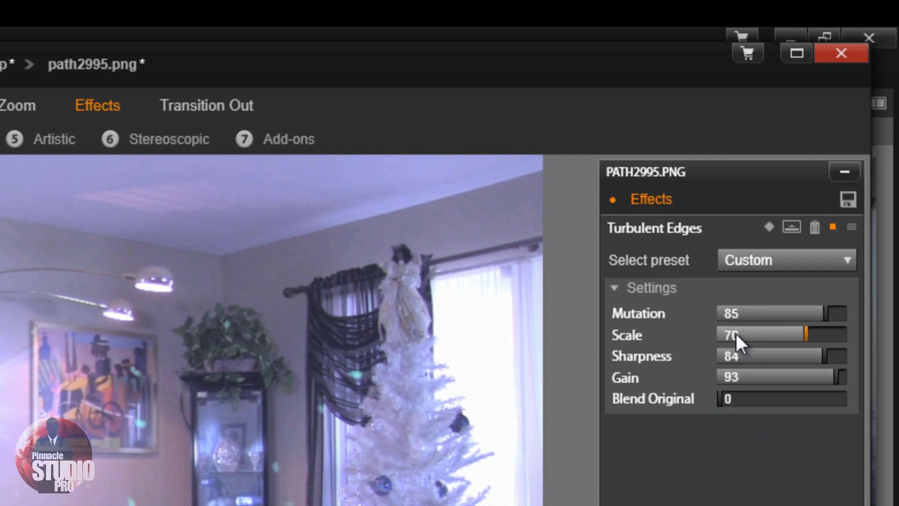
double_click(736, 333)
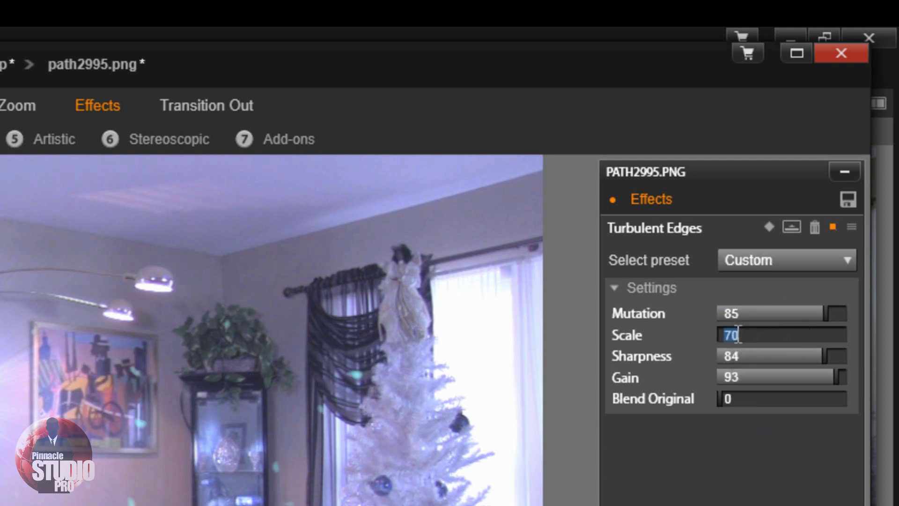
text(42)
key(Return)
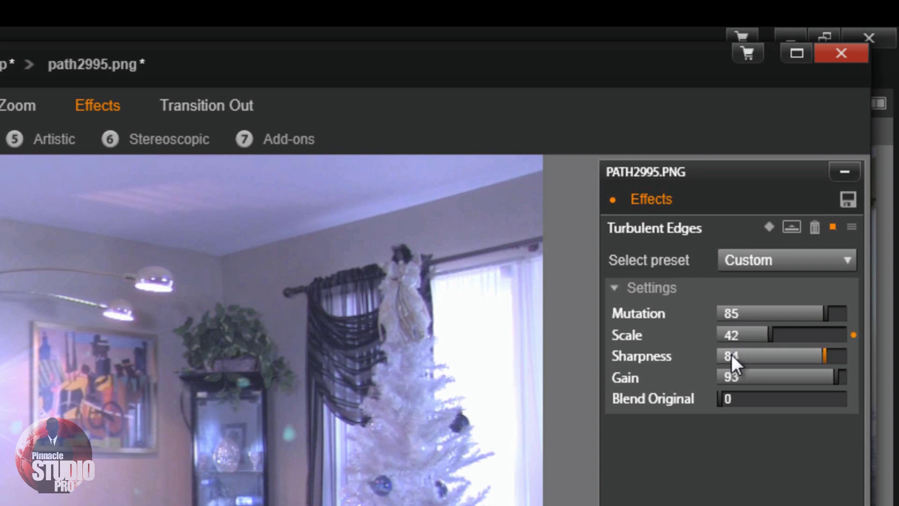
- Set Turbulent Edges Sharpness to 52 and Gain to 12
double_click(732, 354)
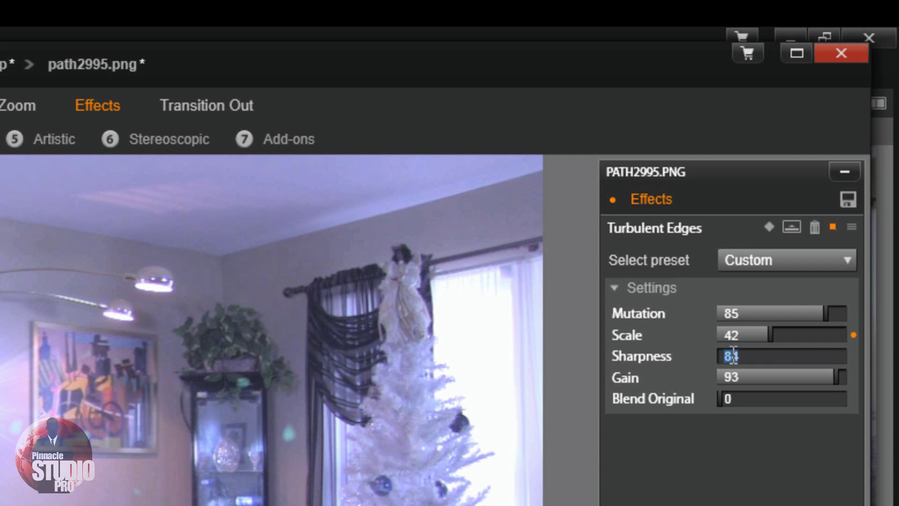
text(50)
text(2)
key(Return)
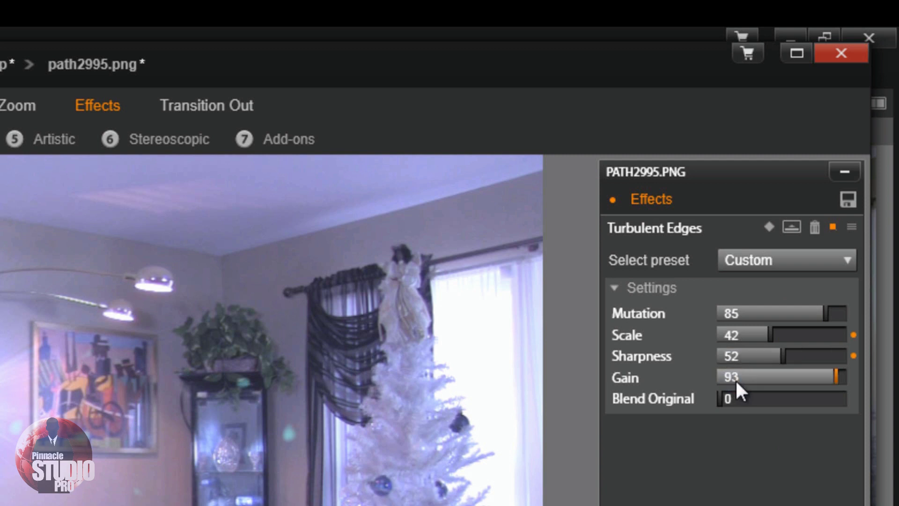
double_click(735, 378)
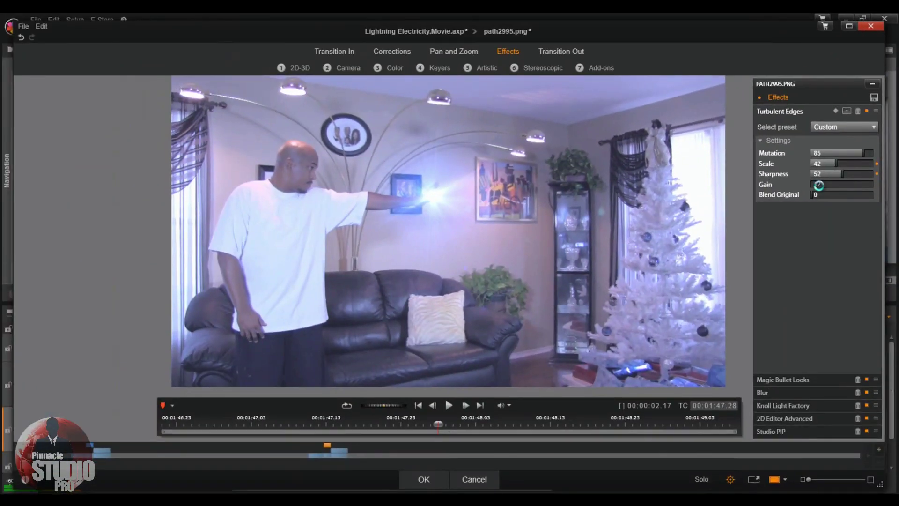
text(12)
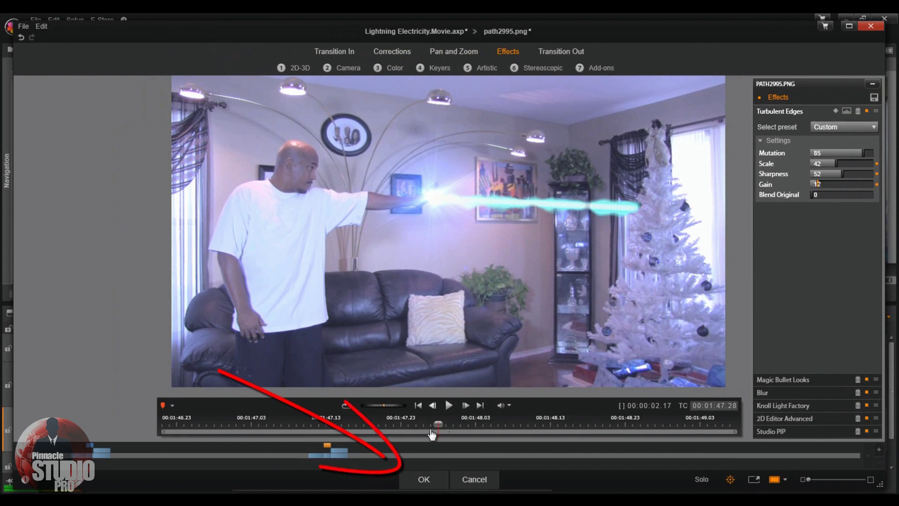
- Confirm the effects and return to the Edit timeline
click(425, 480)
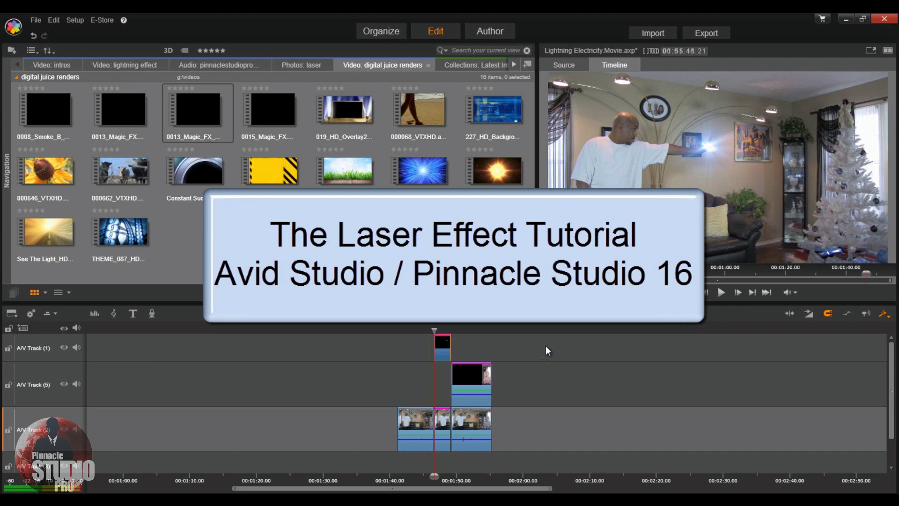
click(417, 333)
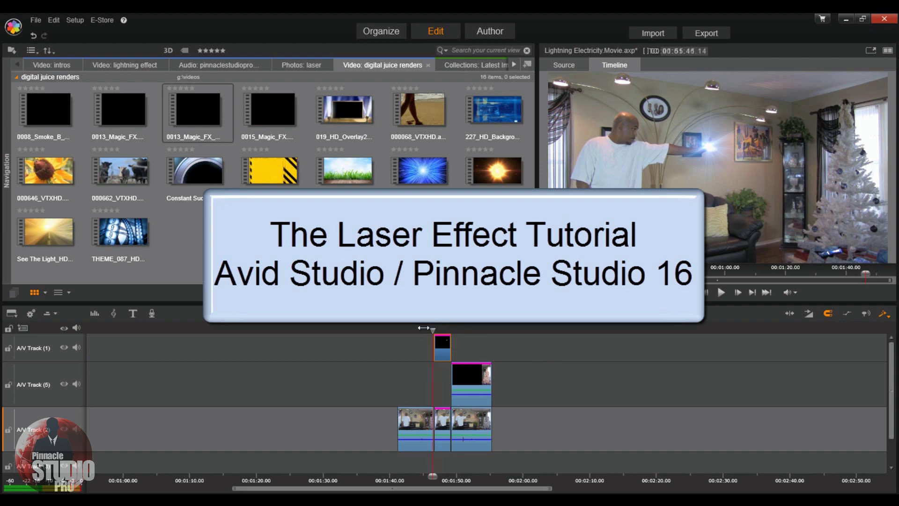